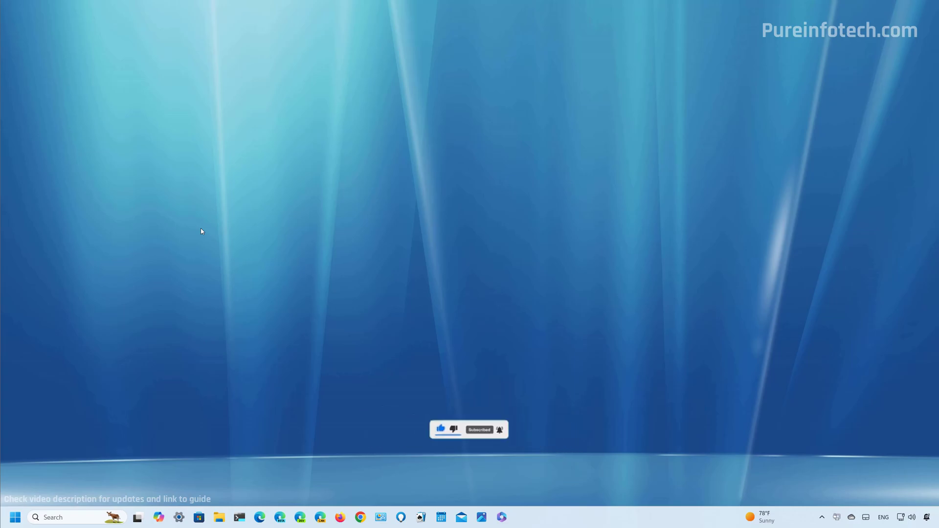
Step: Open Settings from Start search and expand Taskbar behaviors under Personalization > Taskbar
{"action": "key", "text": "super"}
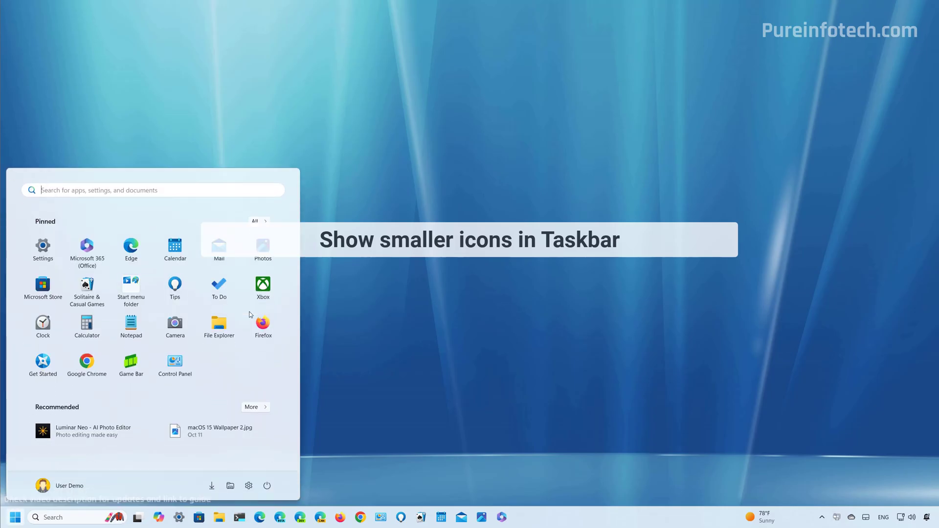
{"action": "type", "text": "settings"}
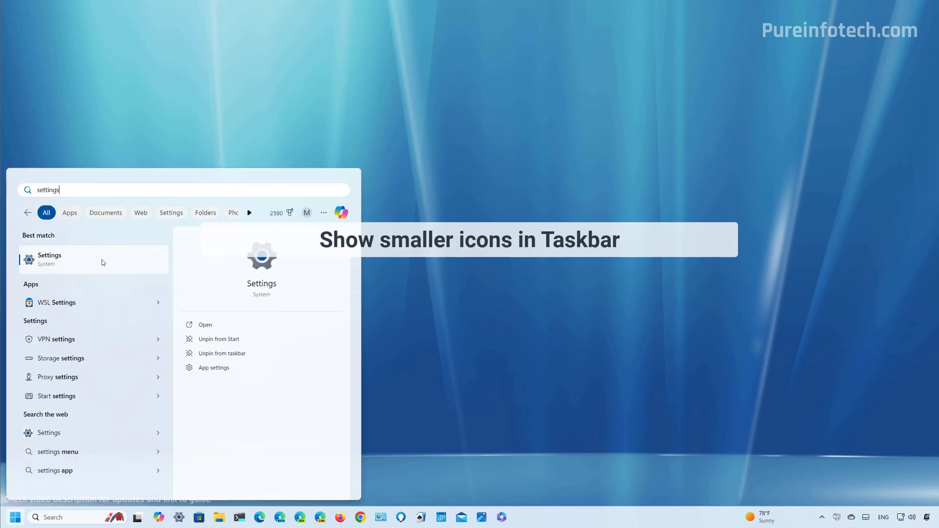
{"action": "left_click", "coordinate": [104, 262]}
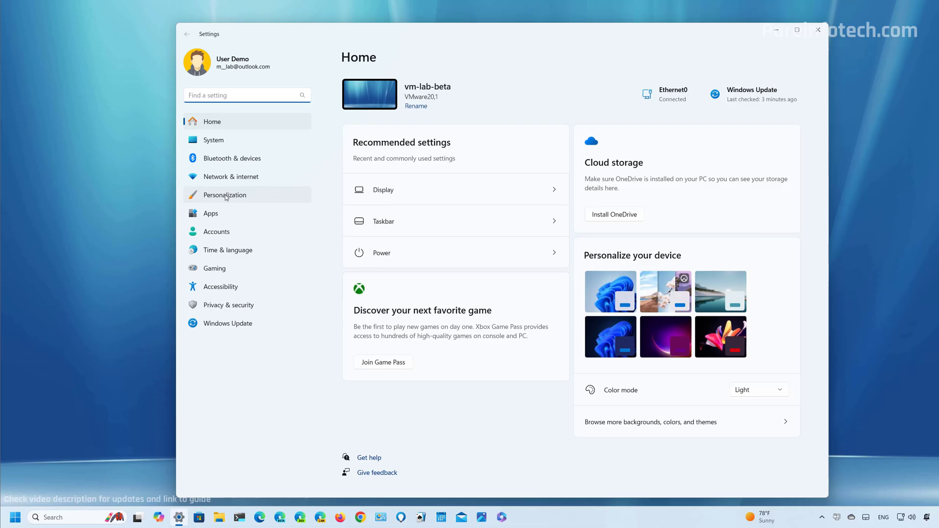
{"action": "left_click", "coordinate": [225, 195]}
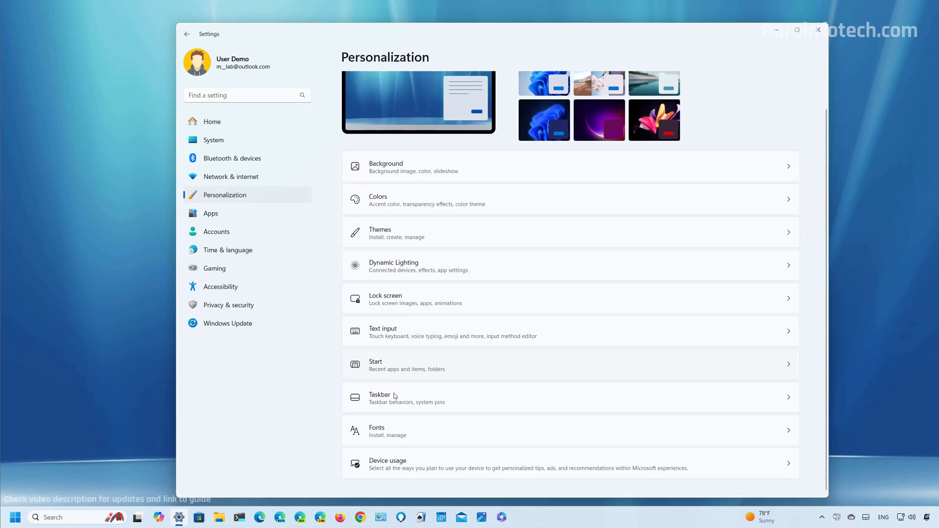
{"action": "left_click", "coordinate": [409, 394]}
{"action": "scroll", "coordinate": [399, 312], "scroll_direction": "down", "scroll_amount": 5}
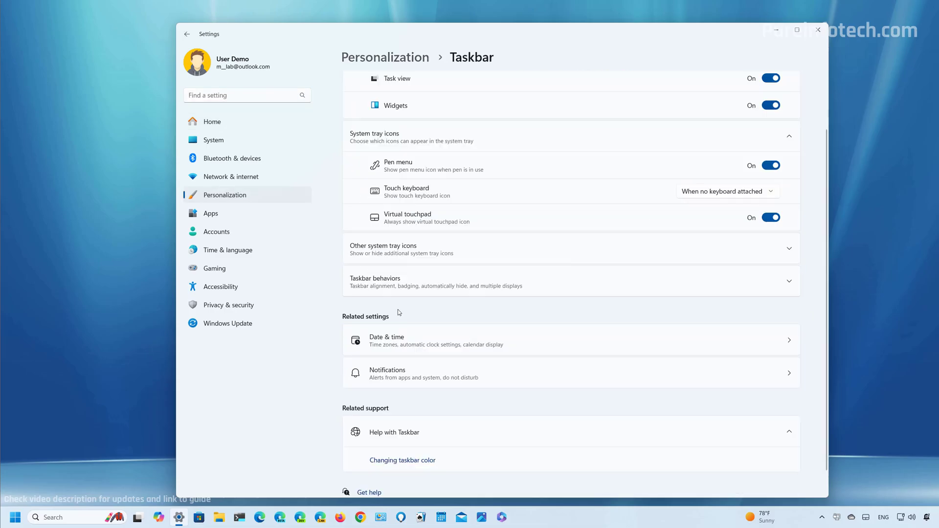
{"action": "left_click", "coordinate": [421, 285]}
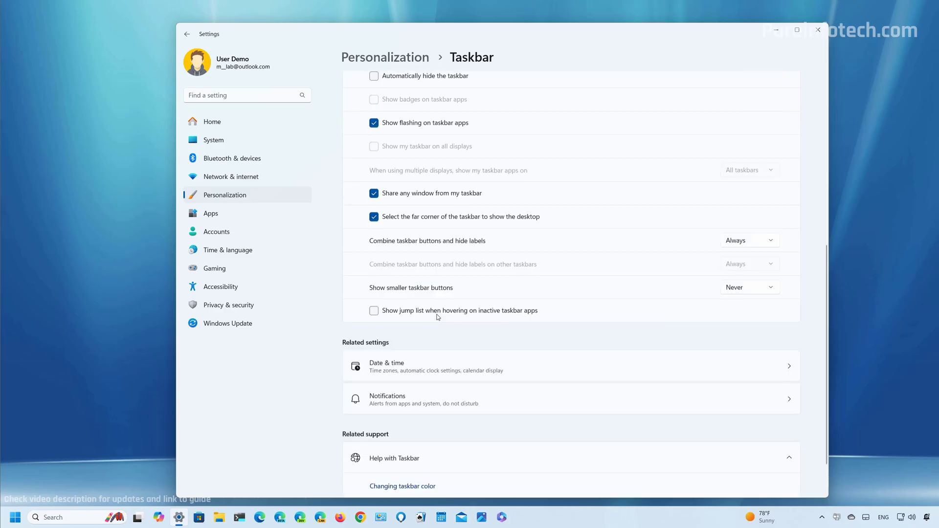
{"action": "scroll", "coordinate": [436, 319], "scroll_direction": "up", "scroll_amount": 2}
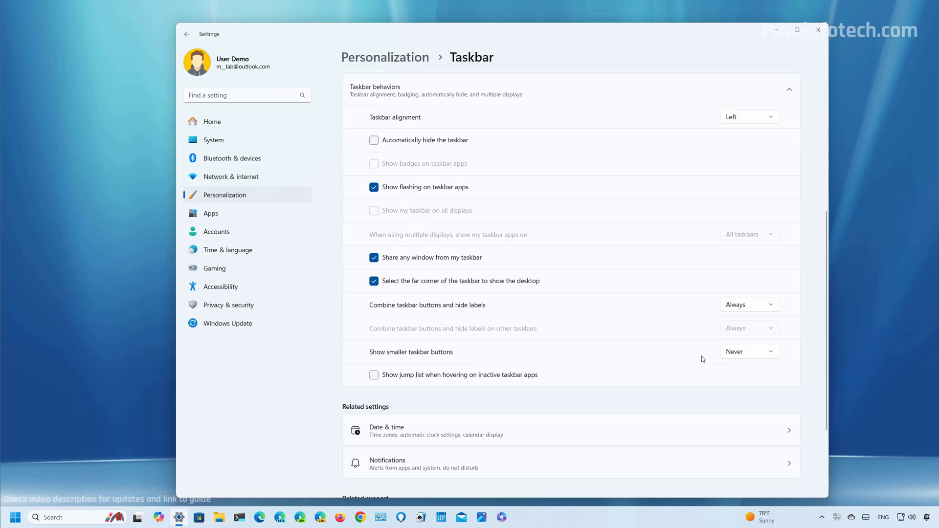
Step: Set 'Show smaller taskbar buttons' to Always, after briefly trying 'When taskbar is full'
{"action": "left_click", "coordinate": [739, 353]}
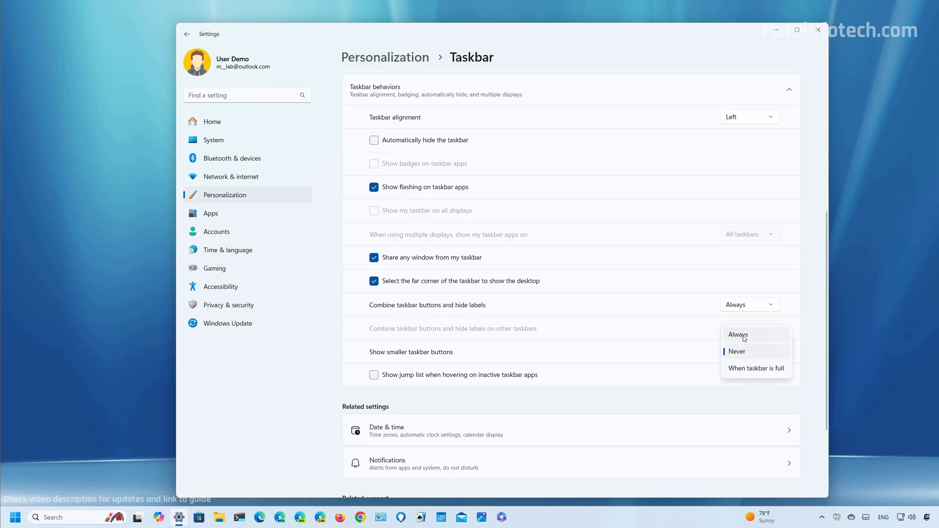
{"action": "left_click", "coordinate": [744, 336]}
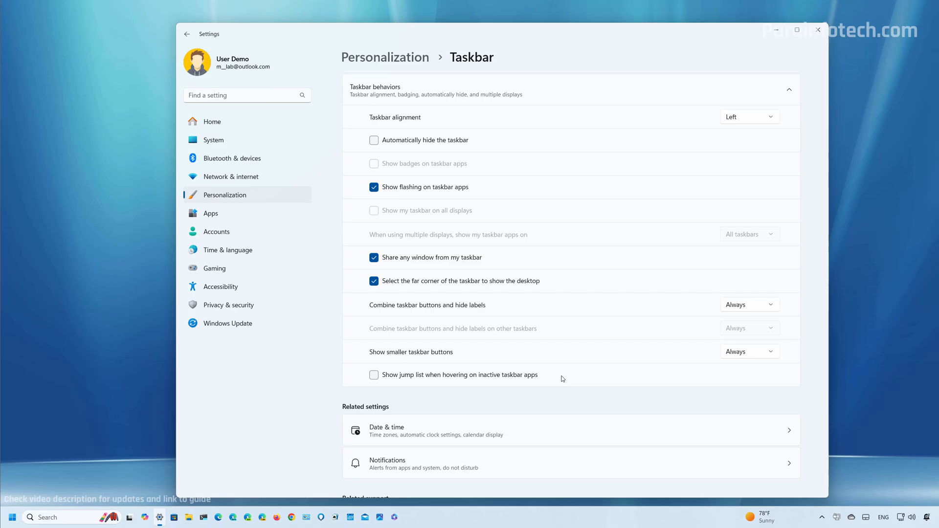
{"action": "left_click", "coordinate": [735, 353]}
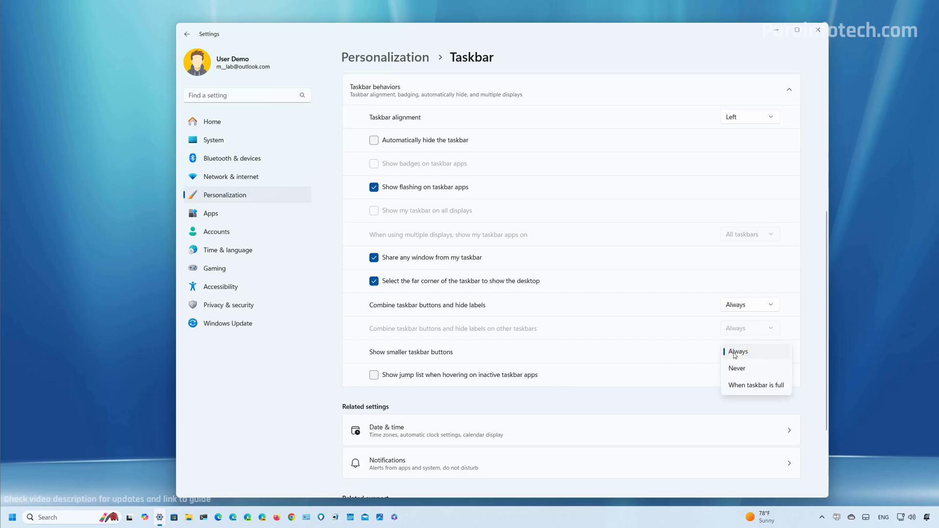
{"action": "left_click", "coordinate": [744, 385]}
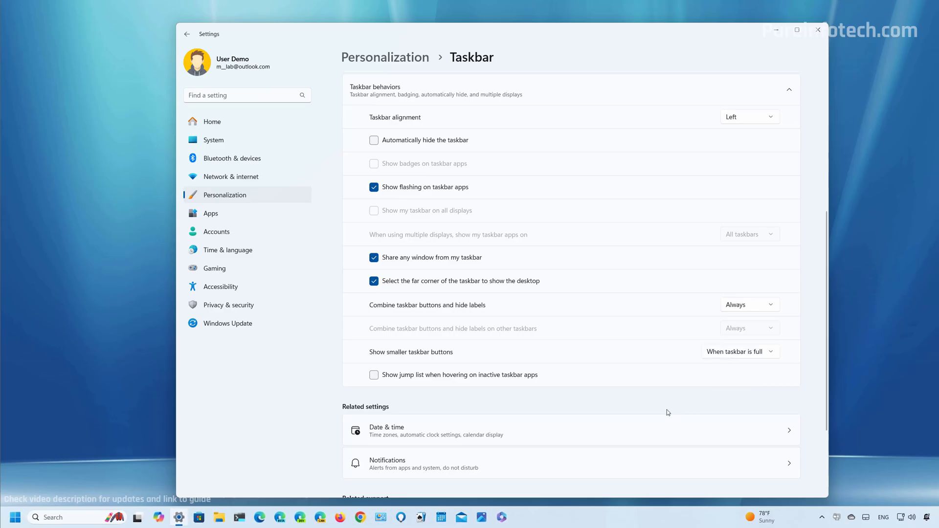
{"action": "left_click", "coordinate": [706, 352]}
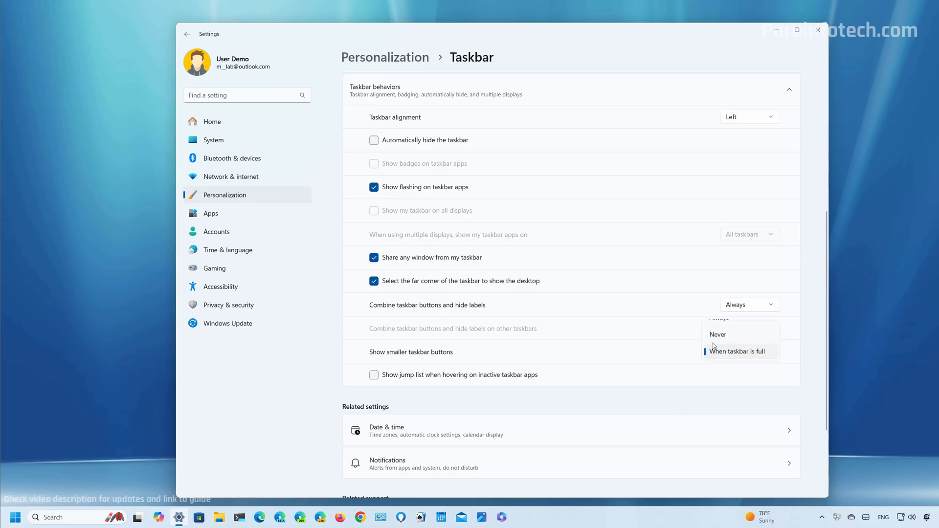
{"action": "left_click", "coordinate": [736, 318]}
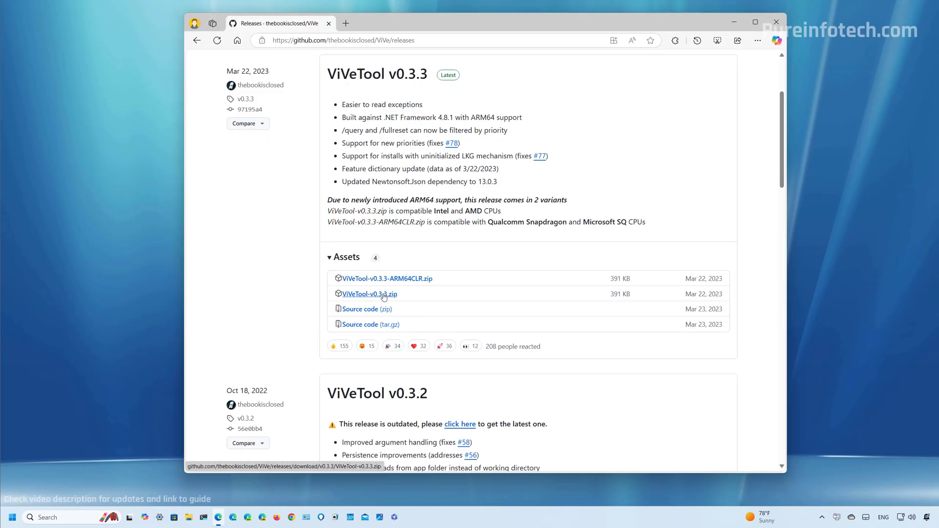
Step: Download ViVeTool-v0.3.3.zip from the release assets and show it in its folder
{"action": "left_click", "coordinate": [384, 295]}
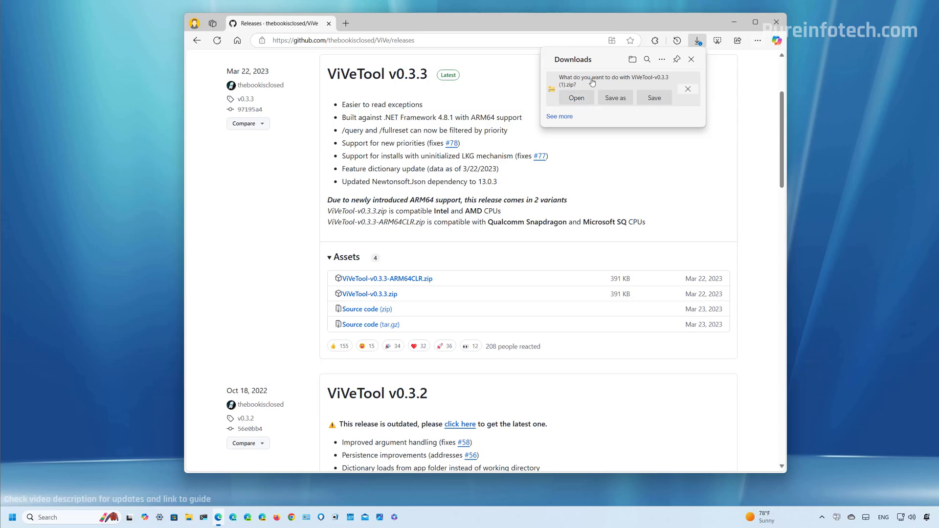
{"action": "left_click", "coordinate": [632, 59]}
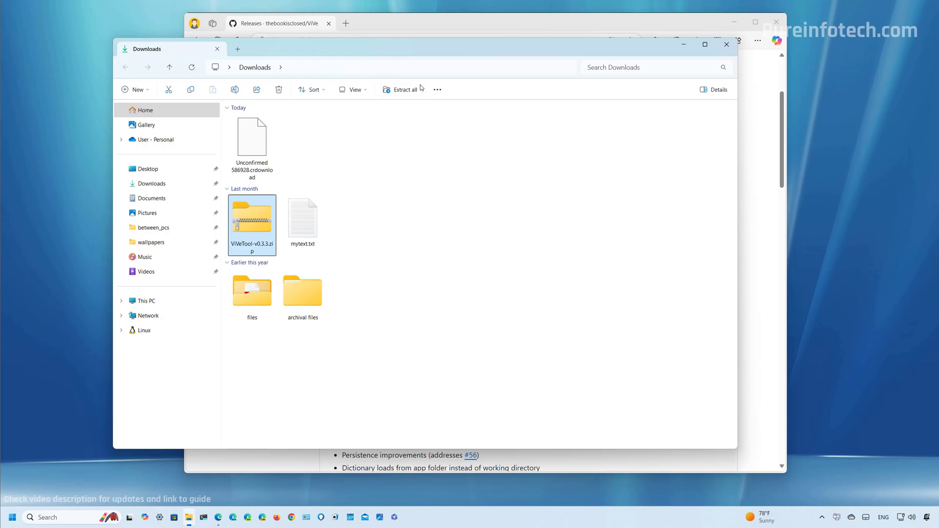
Step: Extract ViVeTool-v0.3.3.zip to its default folder and copy the extracted folder's path
{"action": "left_click", "coordinate": [410, 92]}
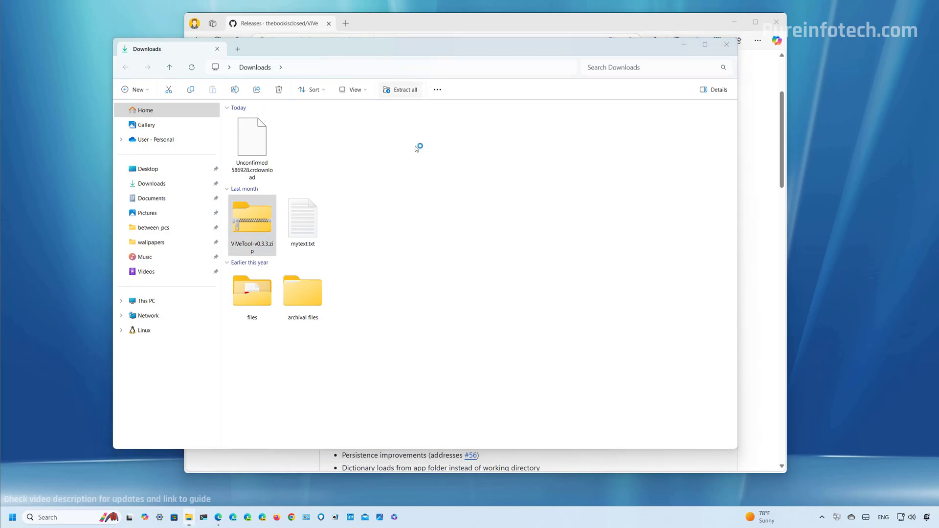
{"action": "left_click", "coordinate": [552, 347]}
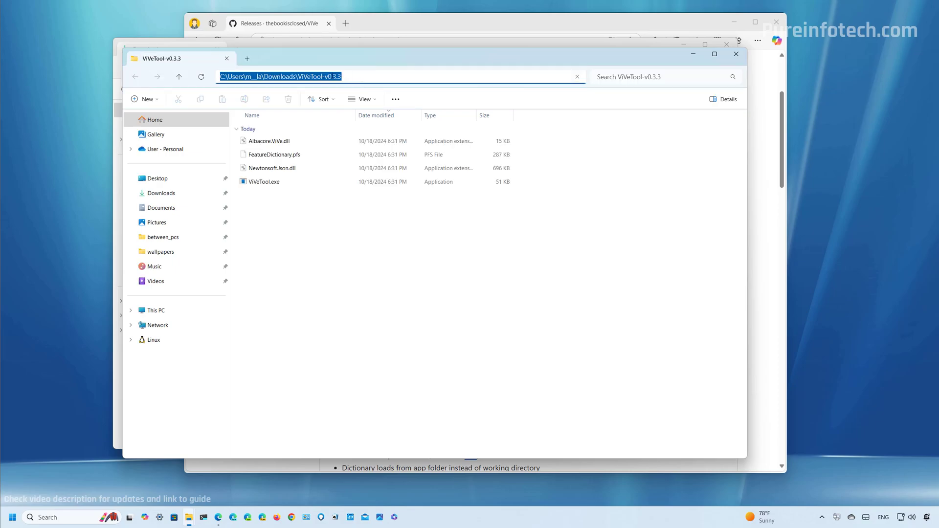
{"action": "right_click", "coordinate": [332, 79]}
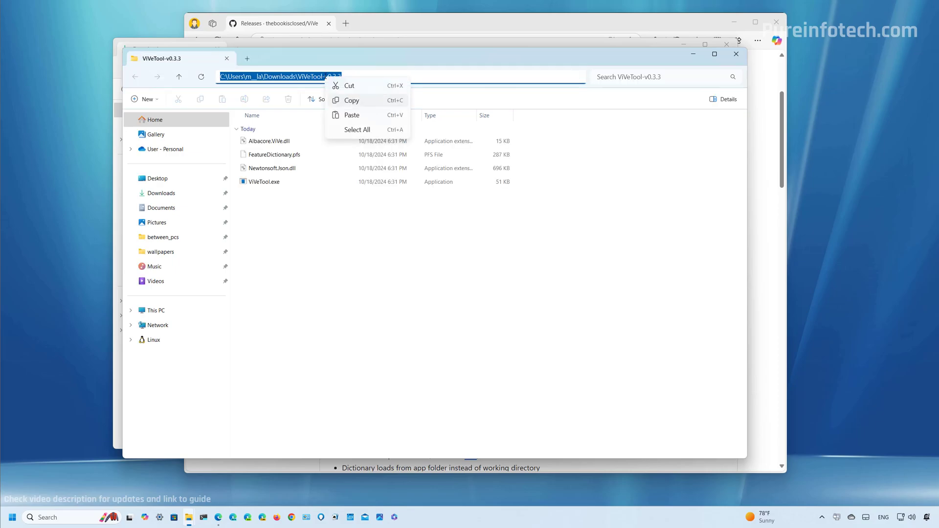
{"action": "left_click", "coordinate": [348, 101]}
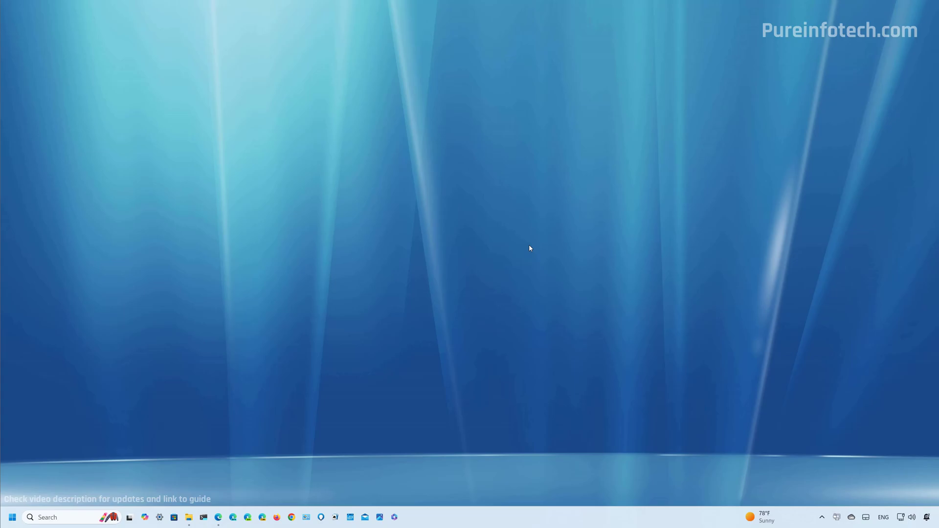
Step: Launch Terminal Preview as administrator from the Start search
{"action": "key", "text": "super"}
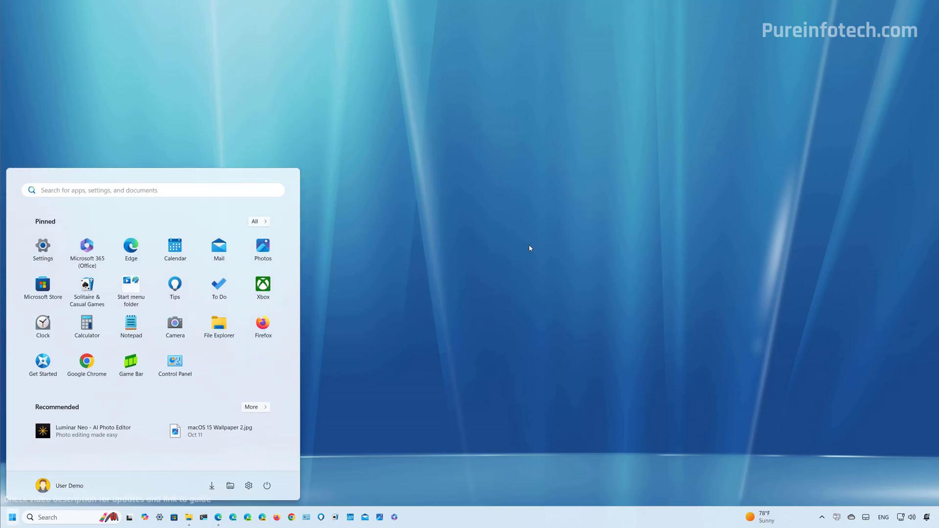
{"action": "type", "text": "termin"}
{"action": "right_click", "coordinate": [97, 260]}
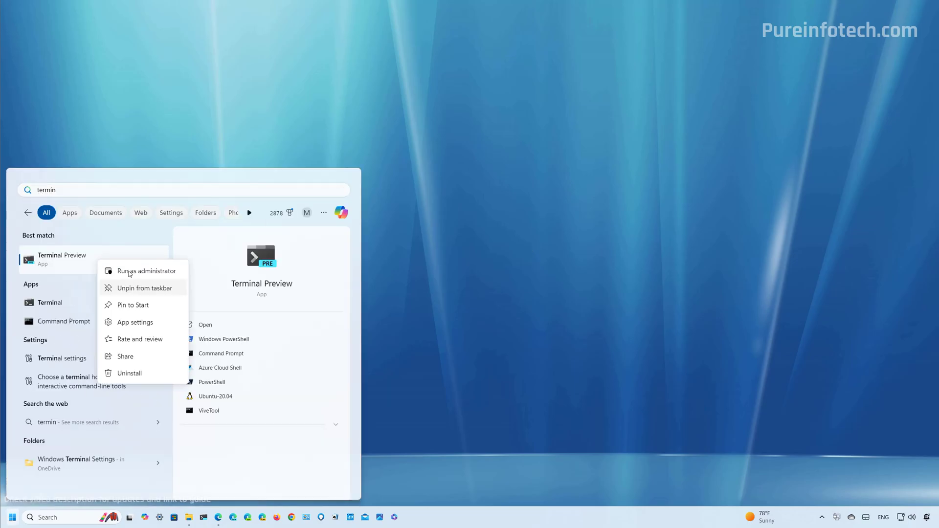
{"action": "left_click", "coordinate": [130, 271]}
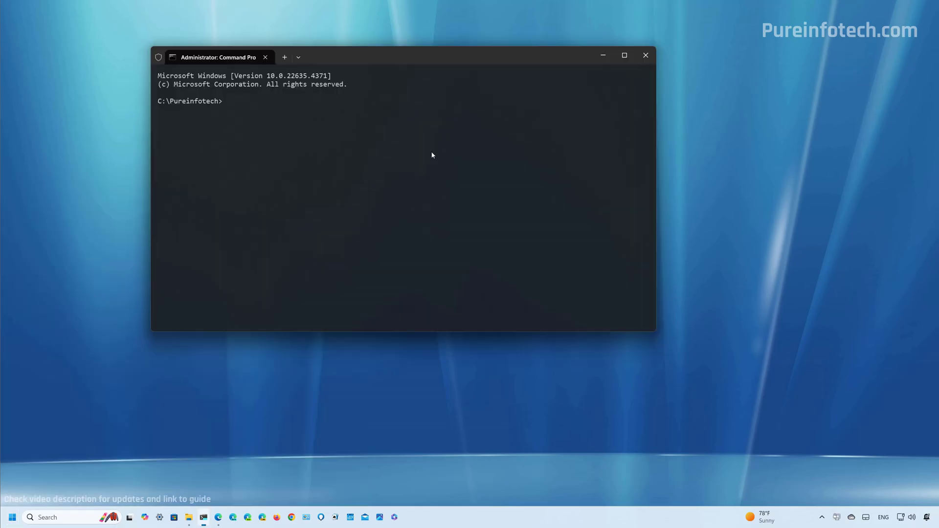
Step: From the ViVeTool folder, run 'vivetool /enable /id:29785184' and close the terminal
{"action": "type", "text": "cd"}
{"action": "type", "text": "C:\\Users\\m__la\\Downloads\\ViVeTool-v0.3.3"}
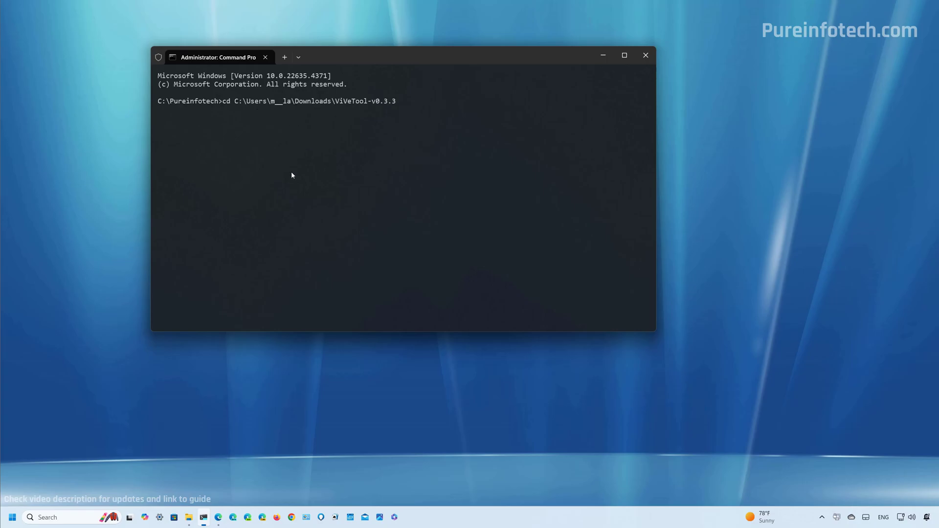
{"action": "key", "text": "Return"}
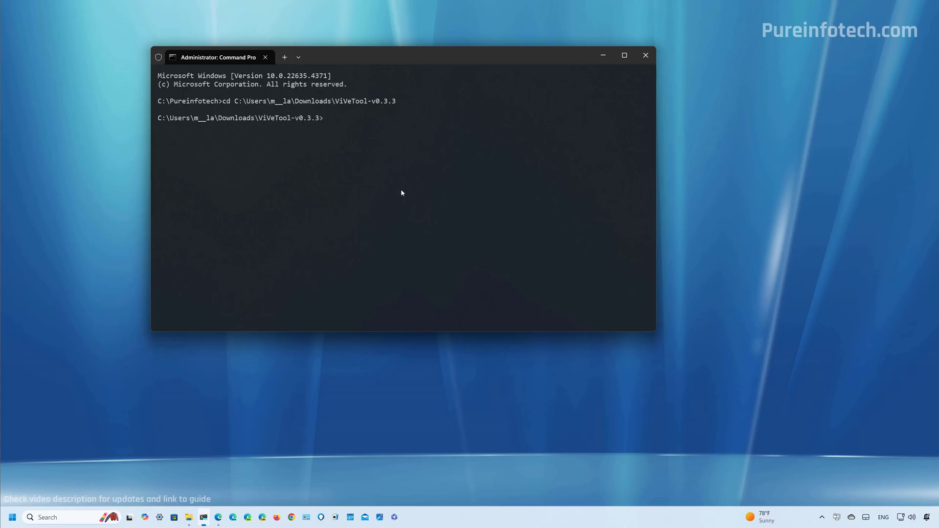
{"action": "type", "text": "vivetool /enable /id:29785184"}
{"action": "key", "text": "Return"}
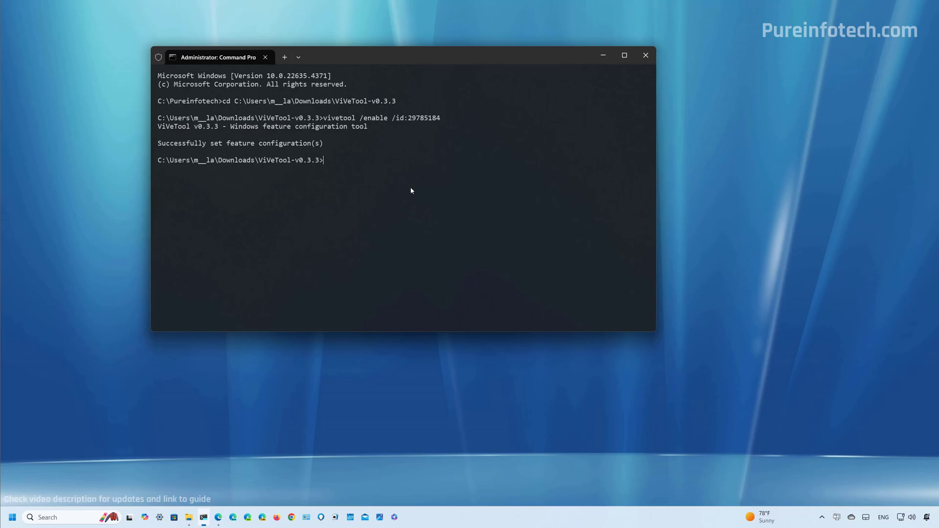
{"action": "left_click", "coordinate": [645, 56]}
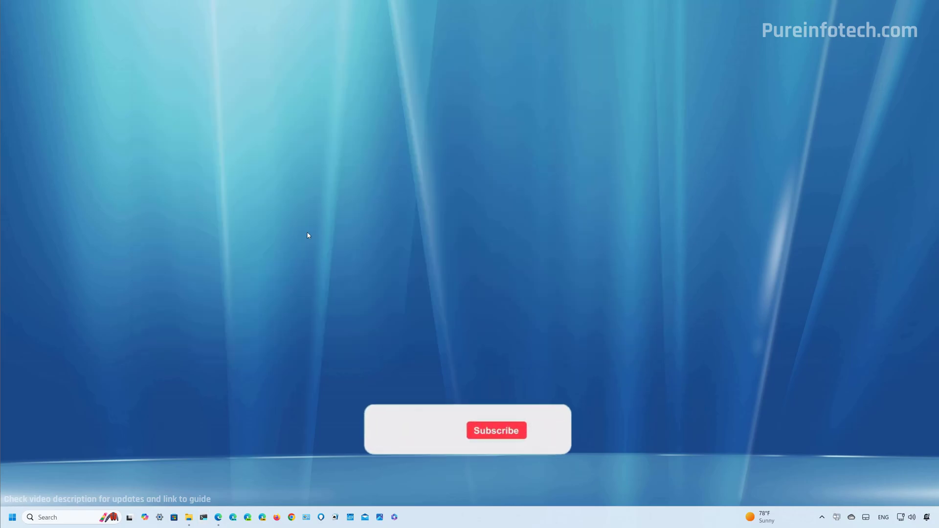